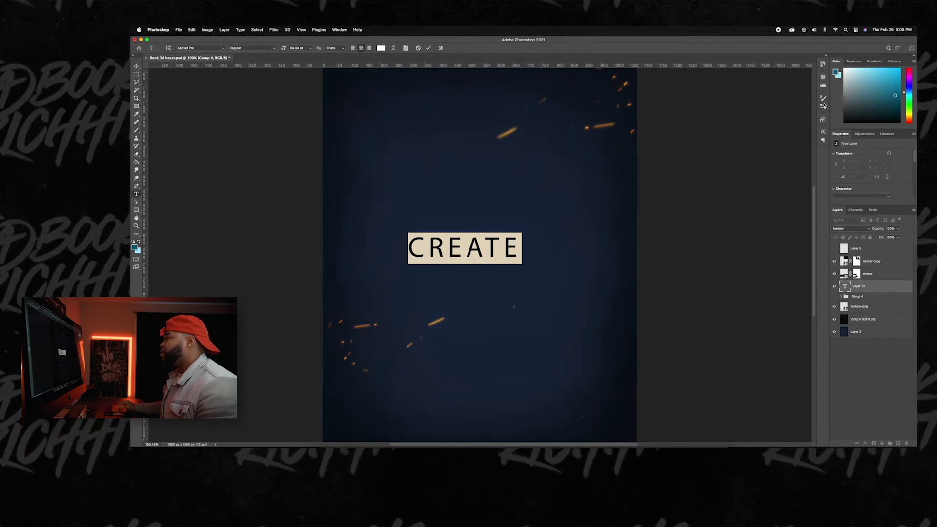
Set the CREATE text to the Black SemiCondensed style and tighten its tracking to -20.
left_click(823, 135)
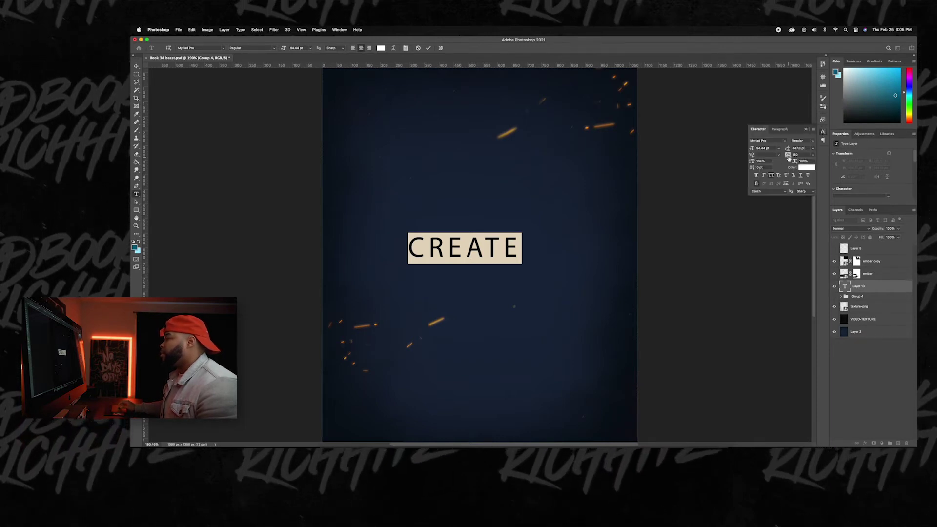
left_click(788, 155)
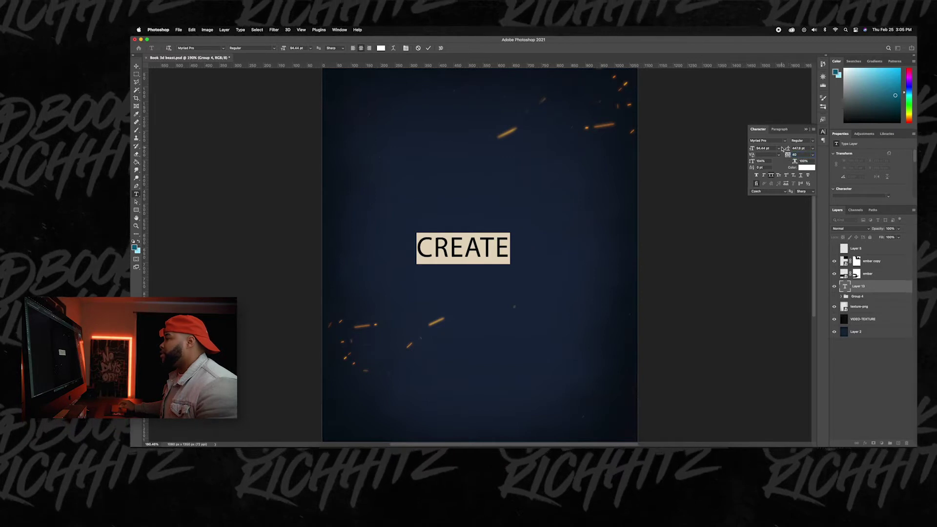
left_click(807, 142)
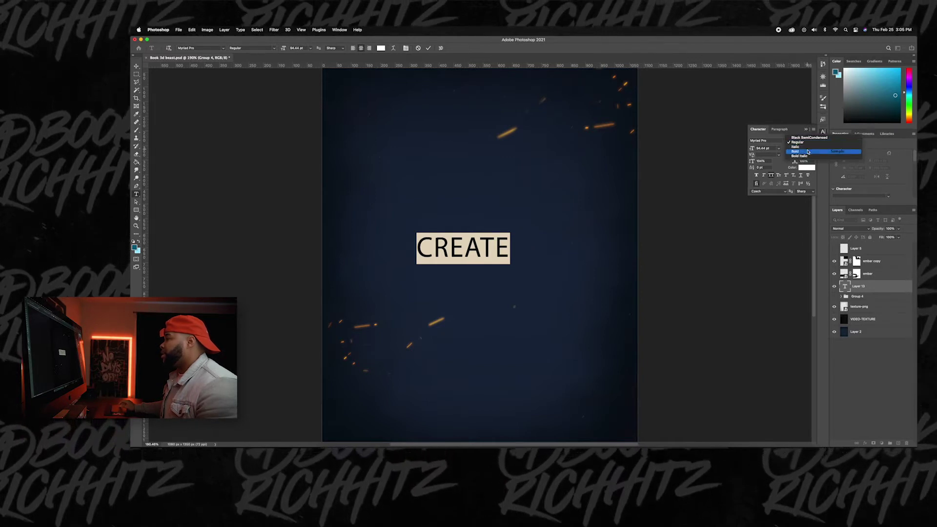
left_click(808, 139)
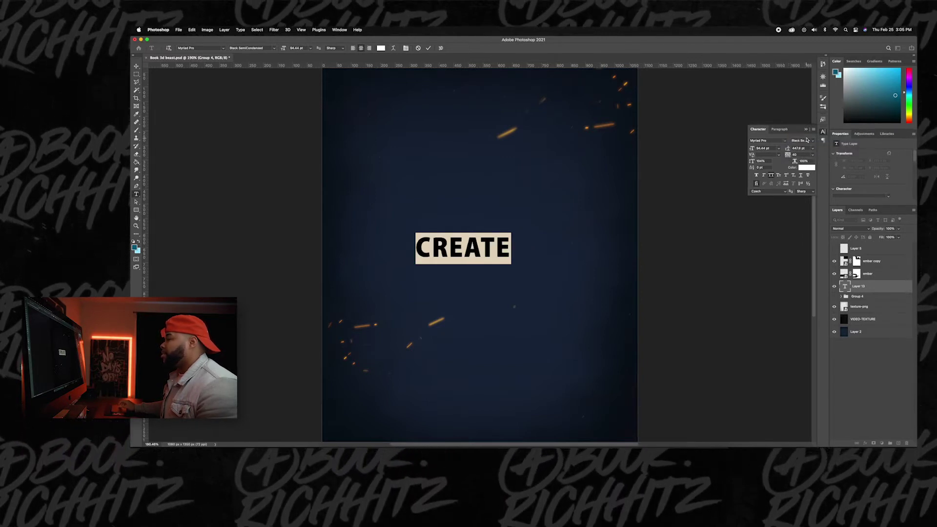
left_click_drag(794, 156, 787, 156)
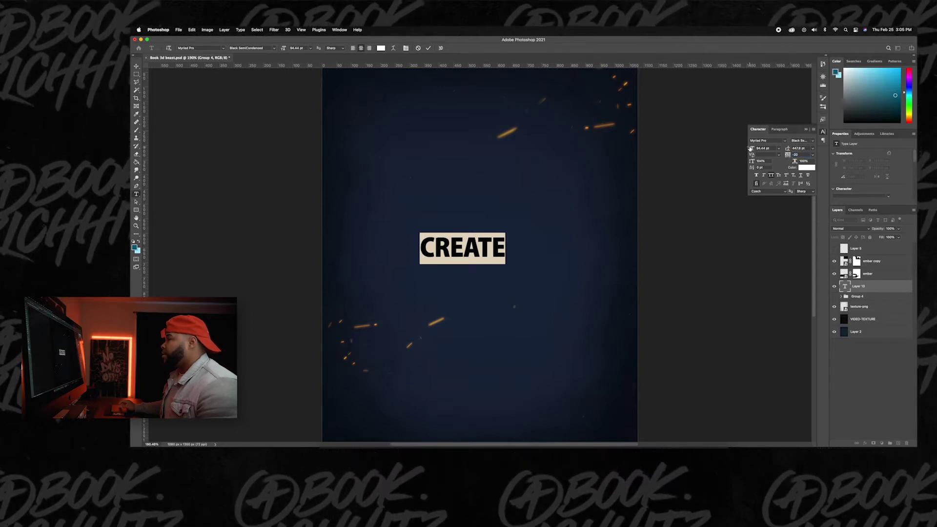
left_click(429, 48)
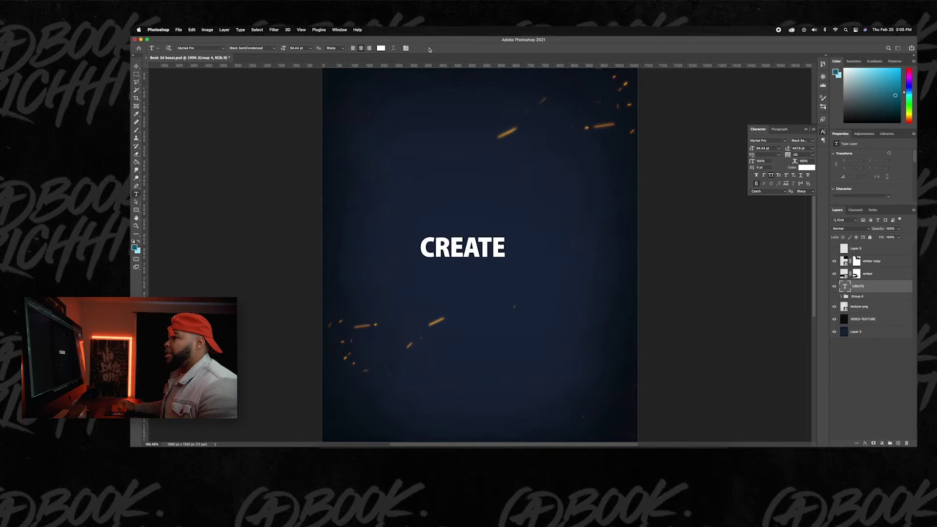
Scale the CREATE text up to about 903 px wide and position it across the middle of the canvas.
left_click(138, 66)
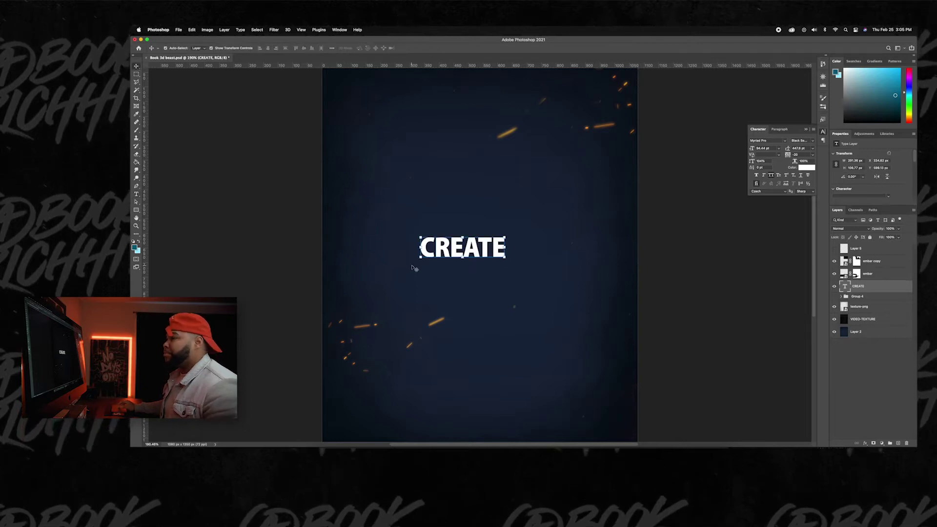
key("super+t")
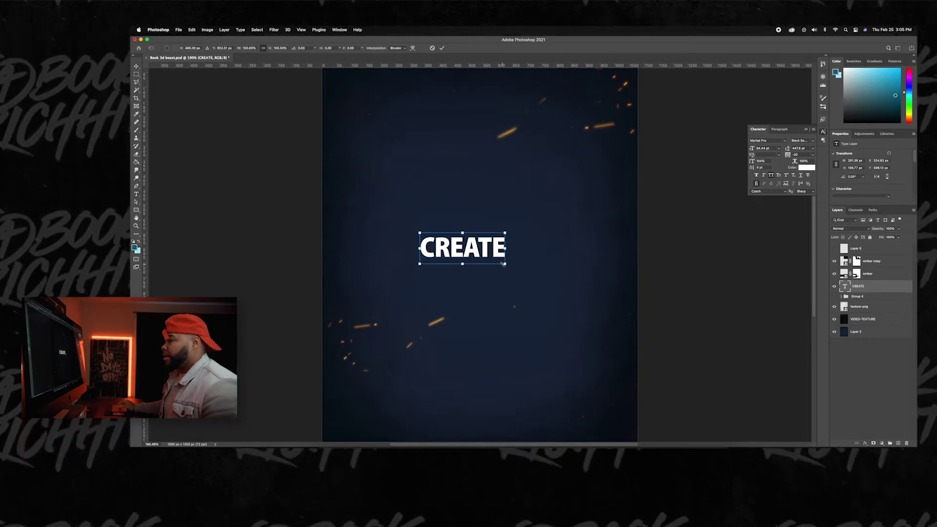
left_click_drag(504, 264, 596, 303)
left_click_drag(521, 256, 532, 262)
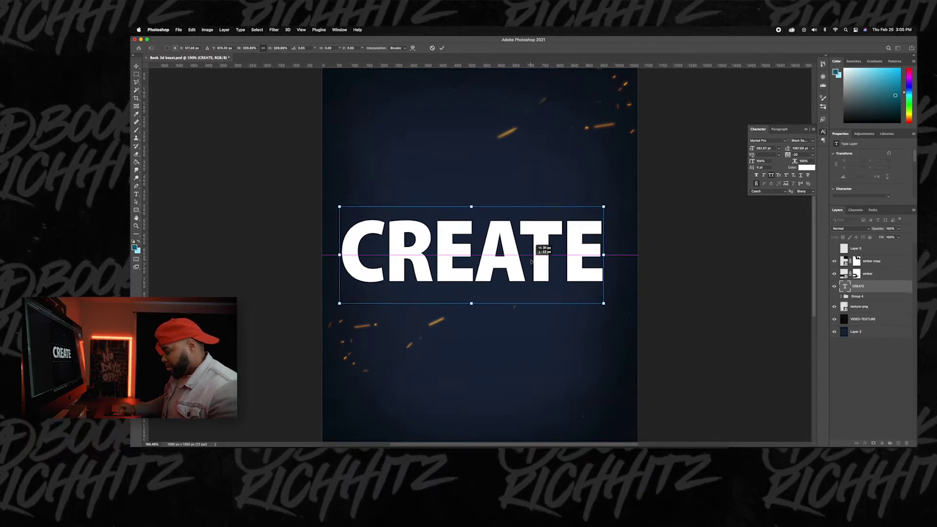
key("Return")
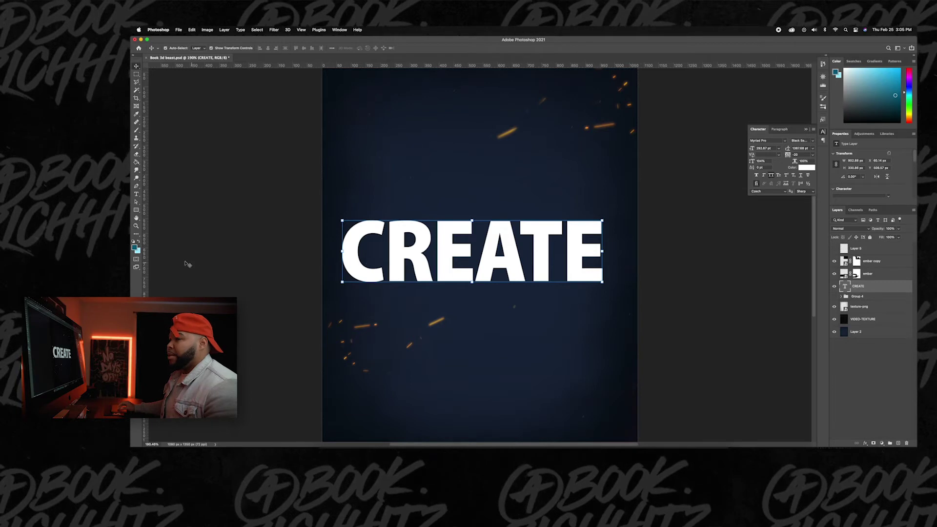
Set the foreground colour to the neutral mid-grey #8d8d8d.
left_click(135, 248)
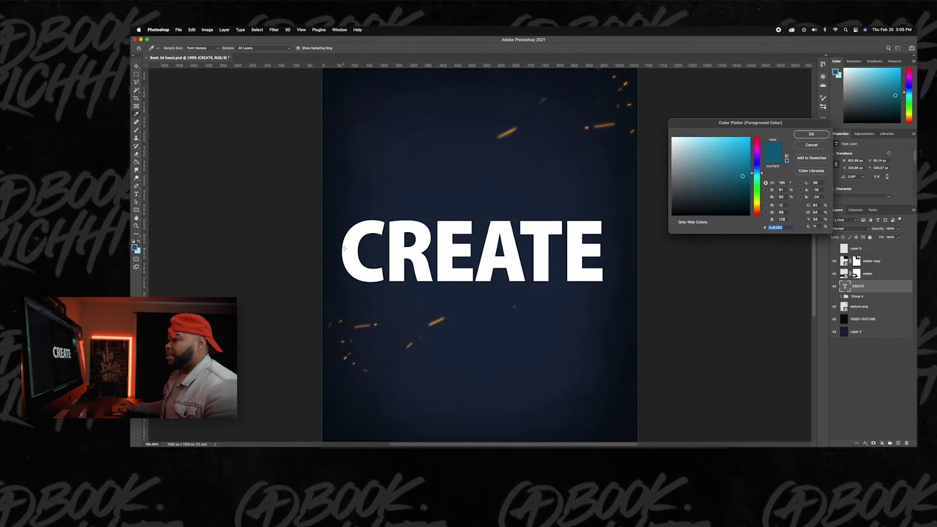
left_click(400, 252)
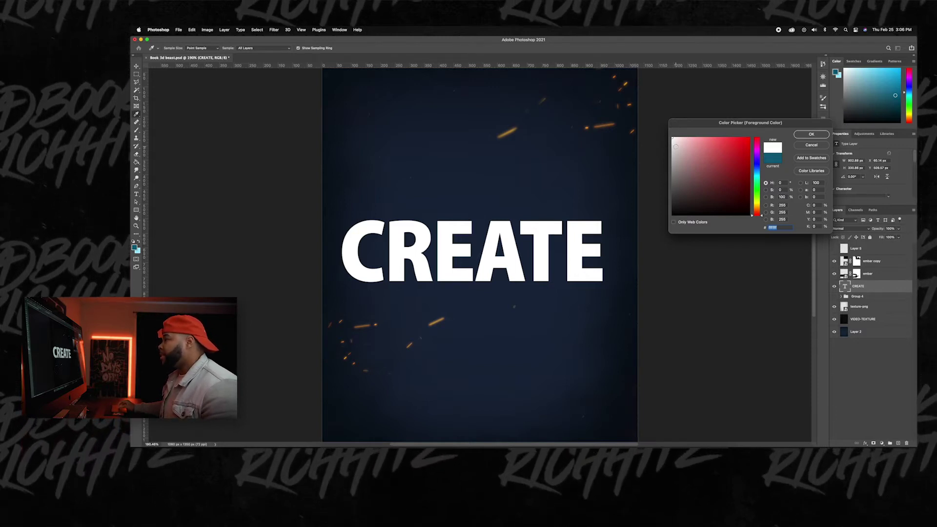
left_click_drag(674, 141, 671, 162)
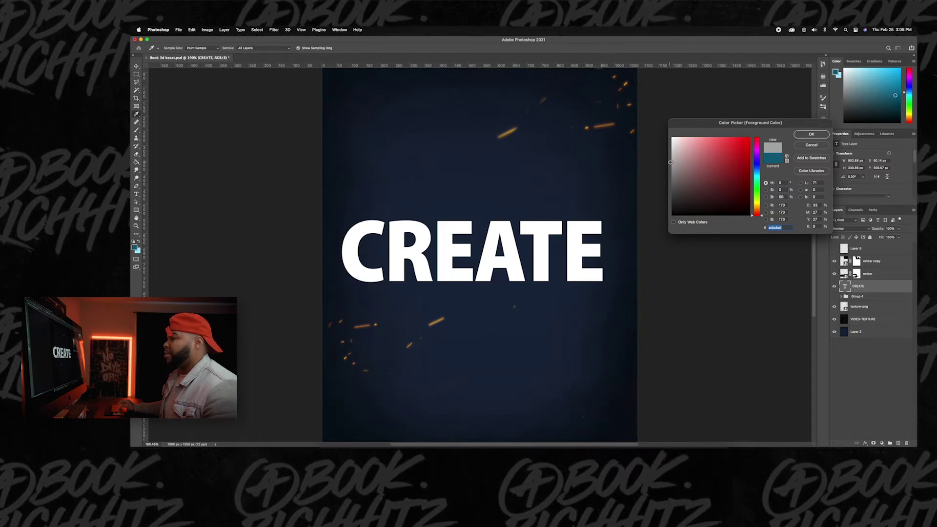
mouse_move(671, 164)
left_mouse_down()
mouse_move(671, 181)
mouse_move(670, 172)
left_mouse_up()
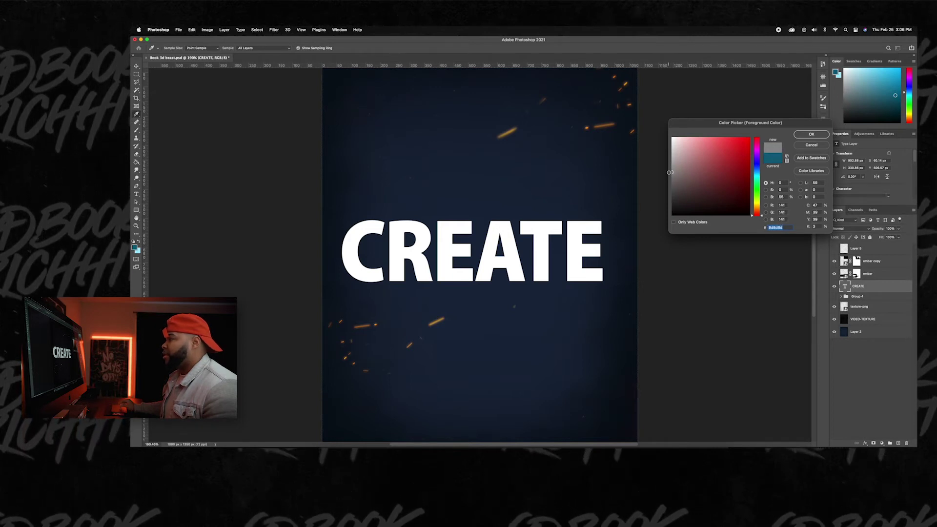
left_click(813, 135)
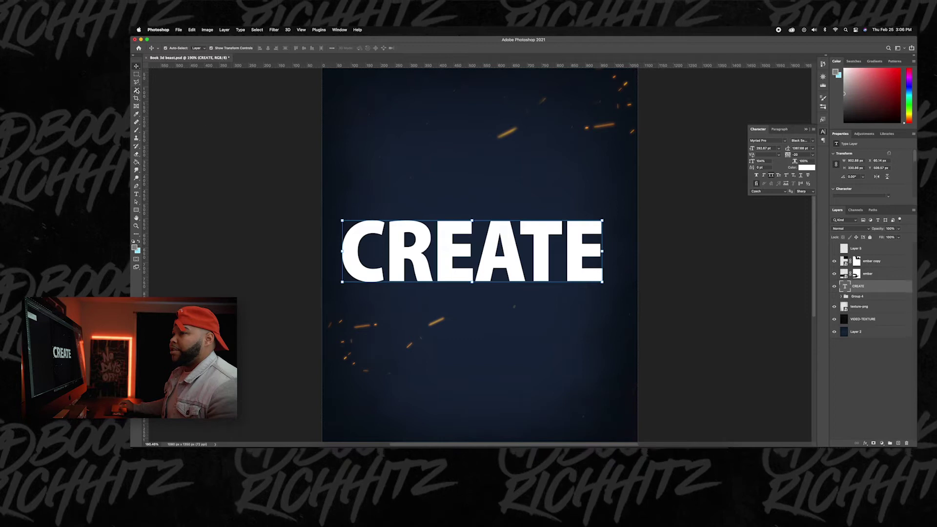
Select all the letters of the word CREATE with the Magic Wand.
left_click(137, 90)
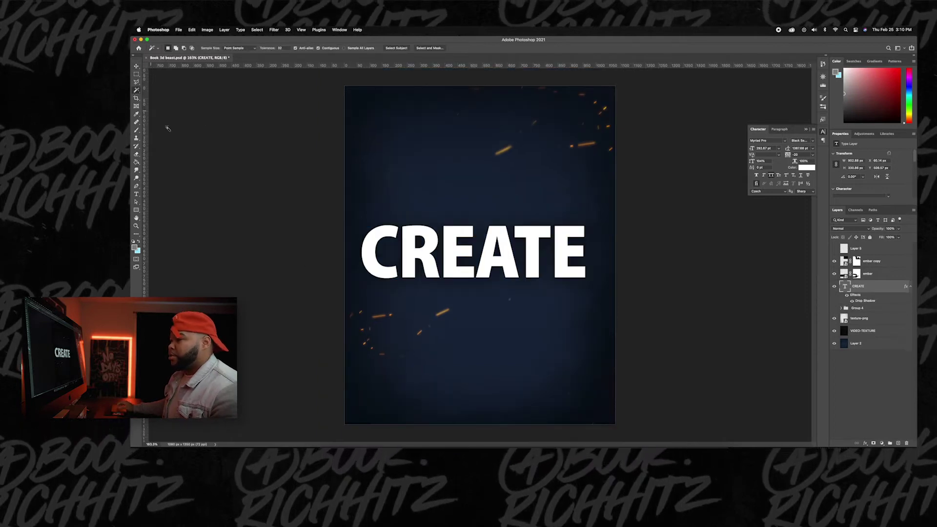
left_click(373, 265)
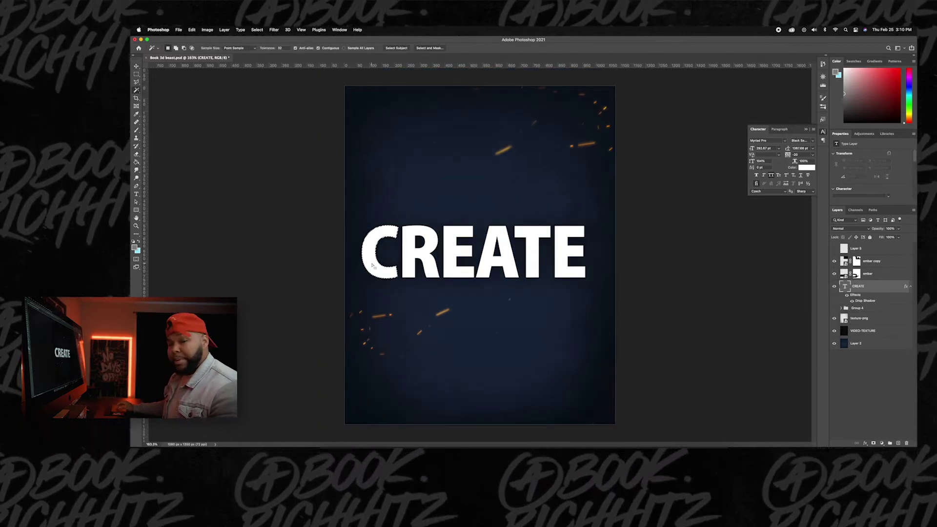
left_click(413, 263, "shift")
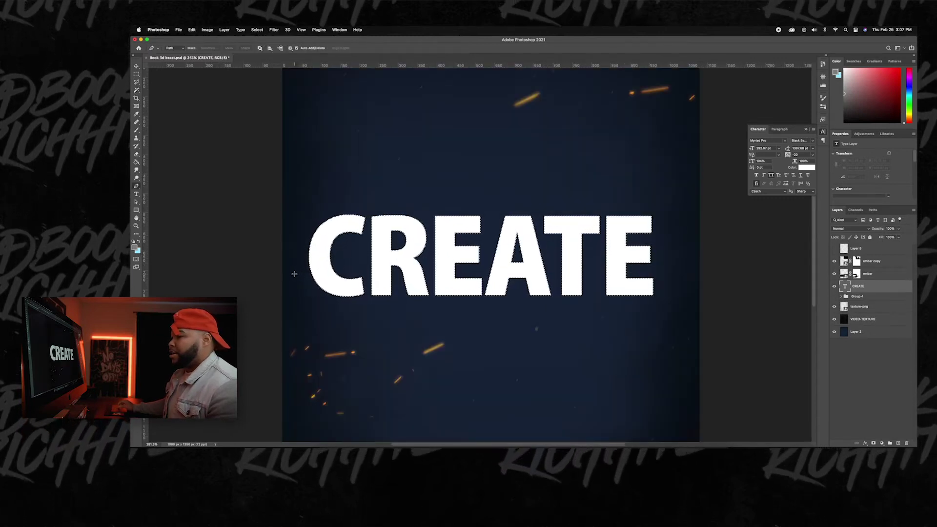
Draw a curved Pen path across the letters, rising from beside the C to beyond the last E, and remove its outgoing handle.
left_click(295, 272)
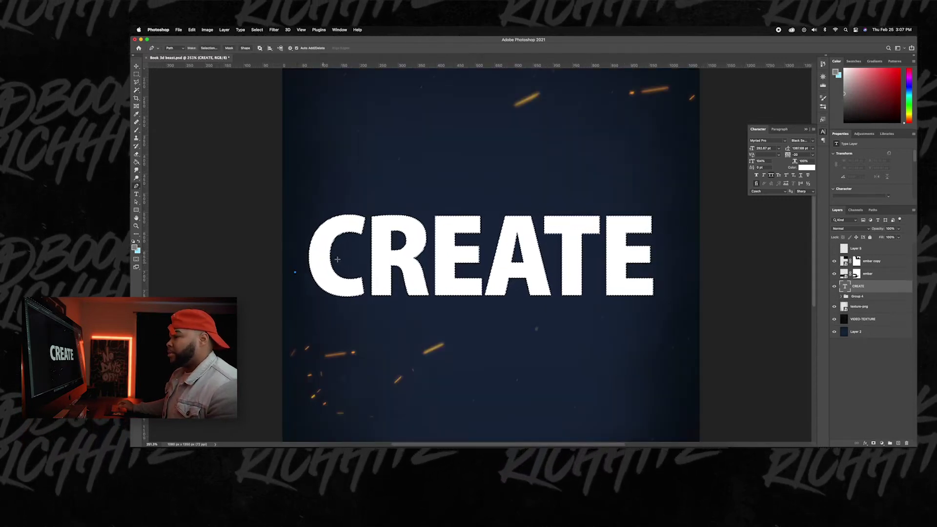
left_click(663, 221)
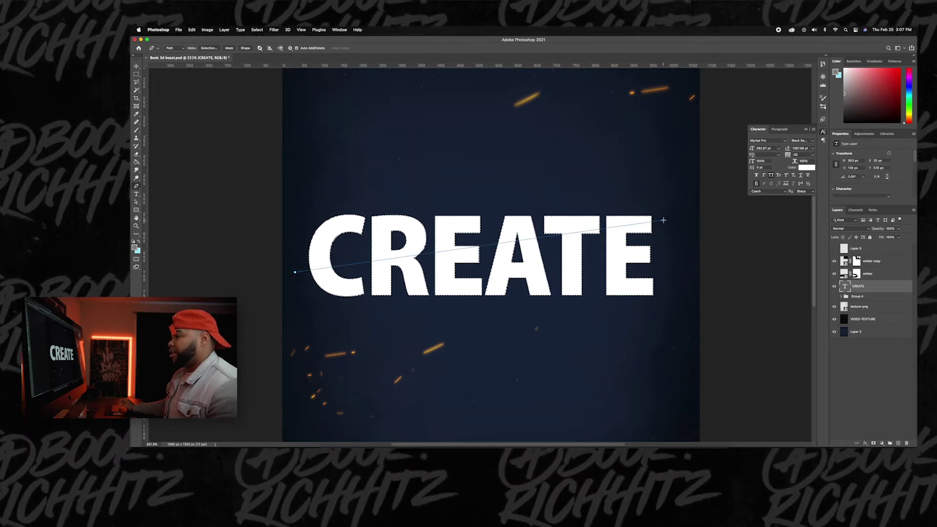
left_click(669, 271, "shift")
key("ctrl+z")
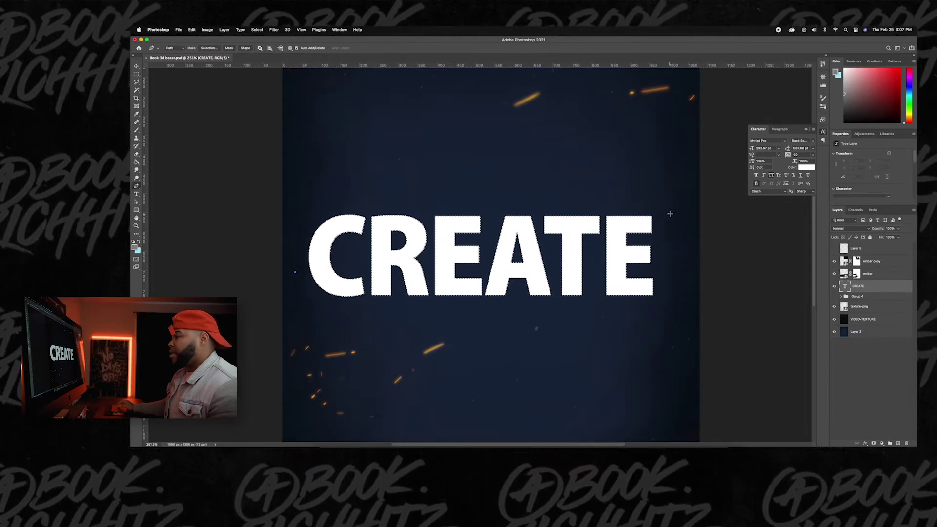
scroll(645, 218, "down", 2)
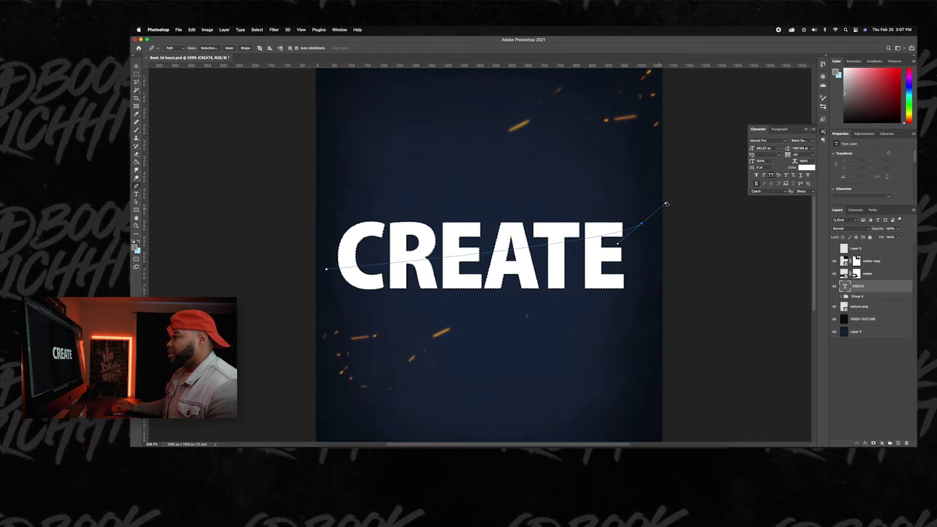
left_click_drag(691, 183, 735, 168)
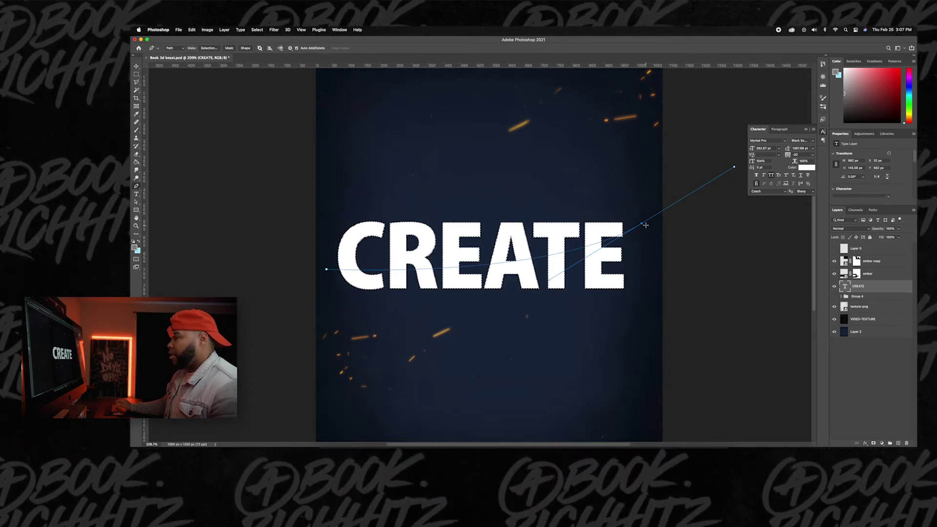
left_click(642, 224, "alt")
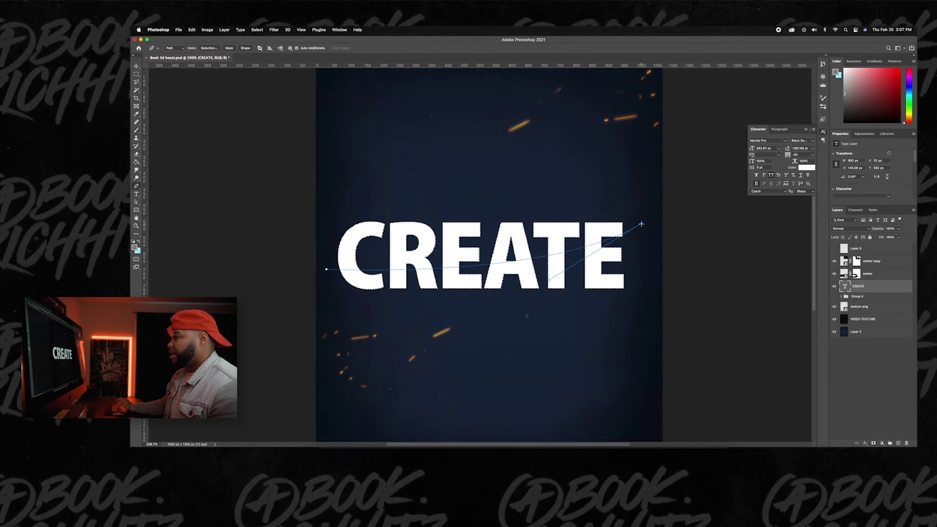
Close the Pen path with straight segments around the upper part of the word, ending at the starting anchor.
left_click(638, 204)
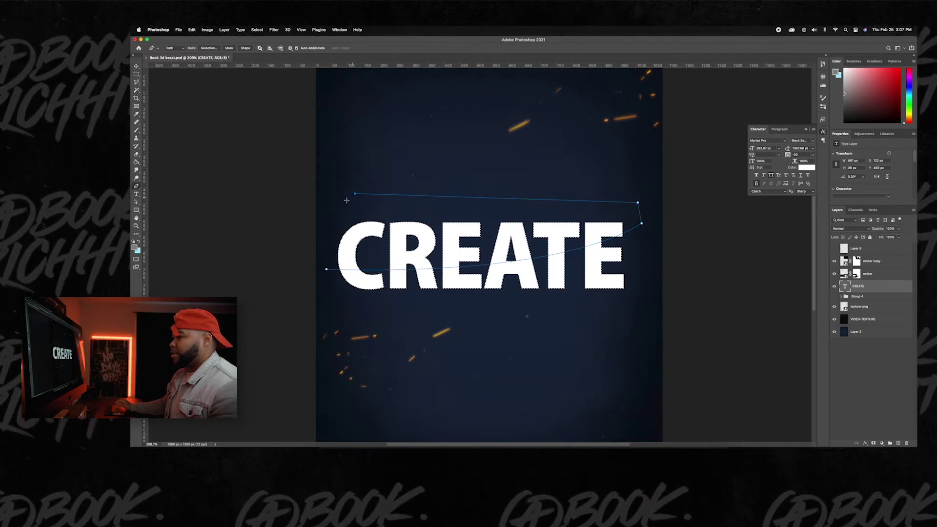
left_click(328, 213)
left_click(322, 255)
left_click(327, 270)
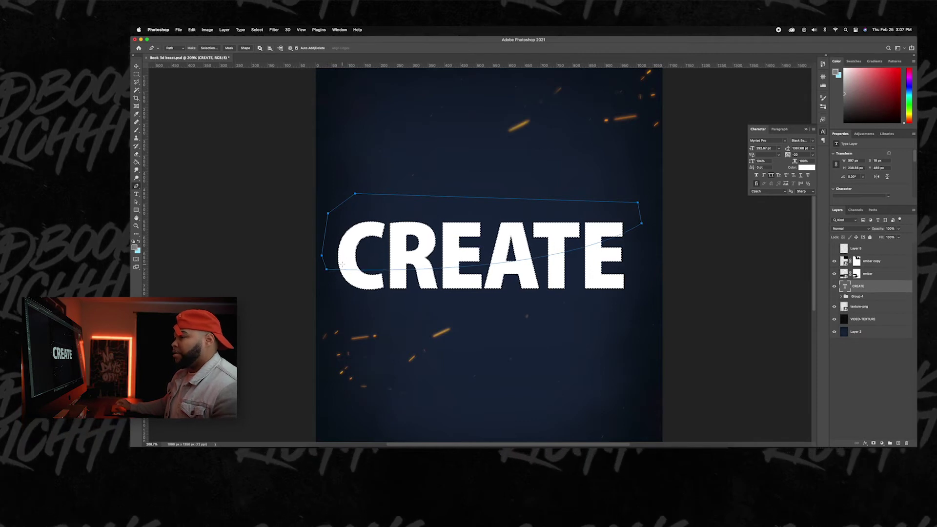
Make a selection from the path using Subtract from Selection so only the lower parts of the letters stay selected.
right_click(376, 244)
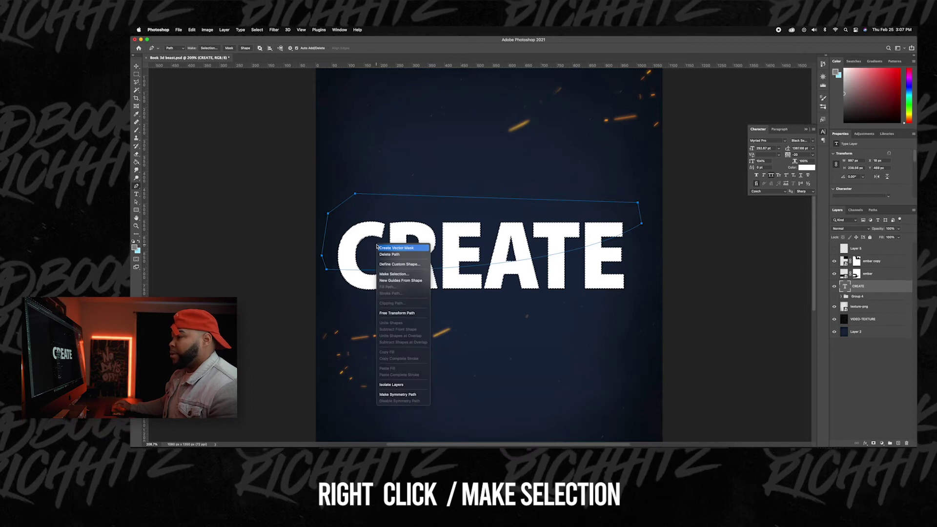
left_click(393, 274)
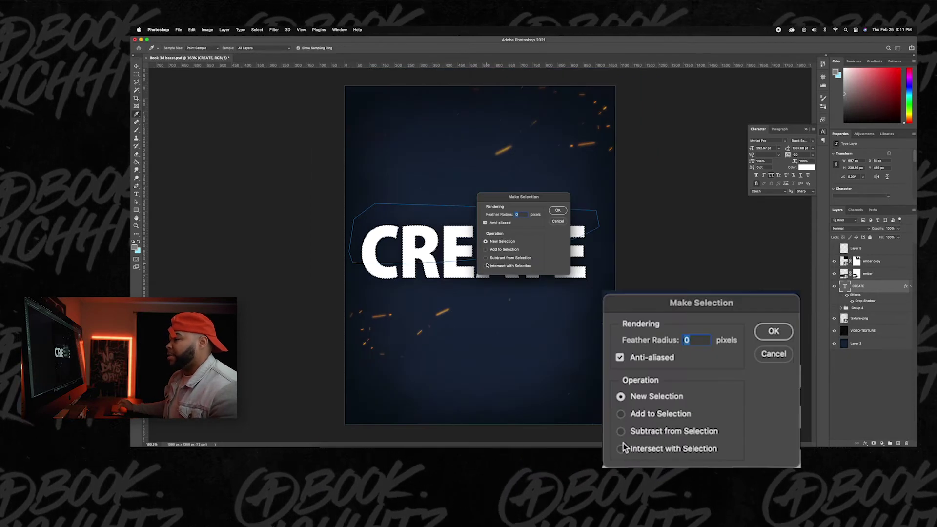
left_click(486, 258)
left_click(558, 210)
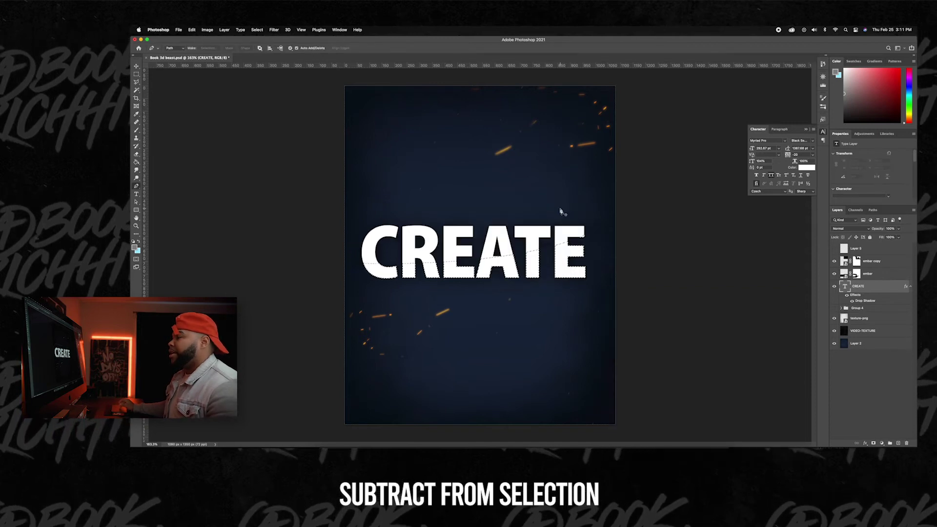
Contract the selection of the lower letter parts by a few pixels and inspect its inset from the letter edges.
left_click(255, 31)
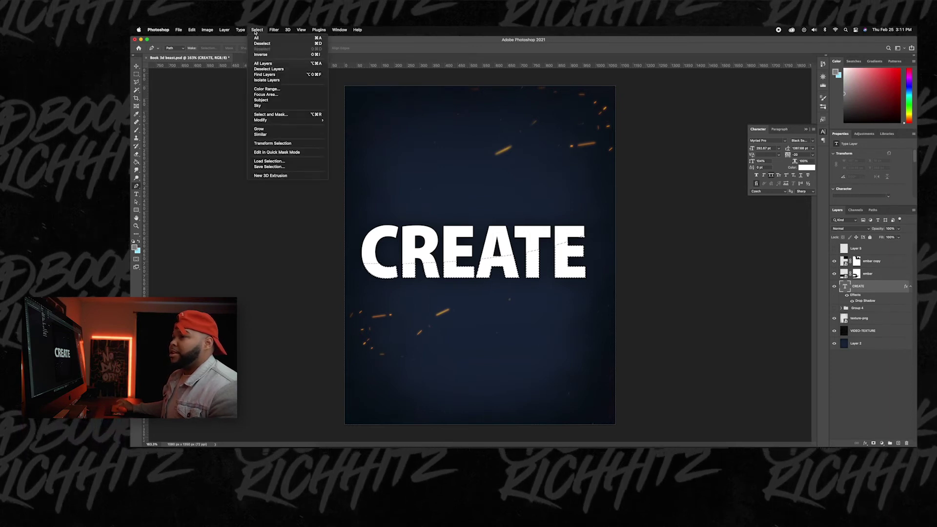
mouse_move(263, 122)
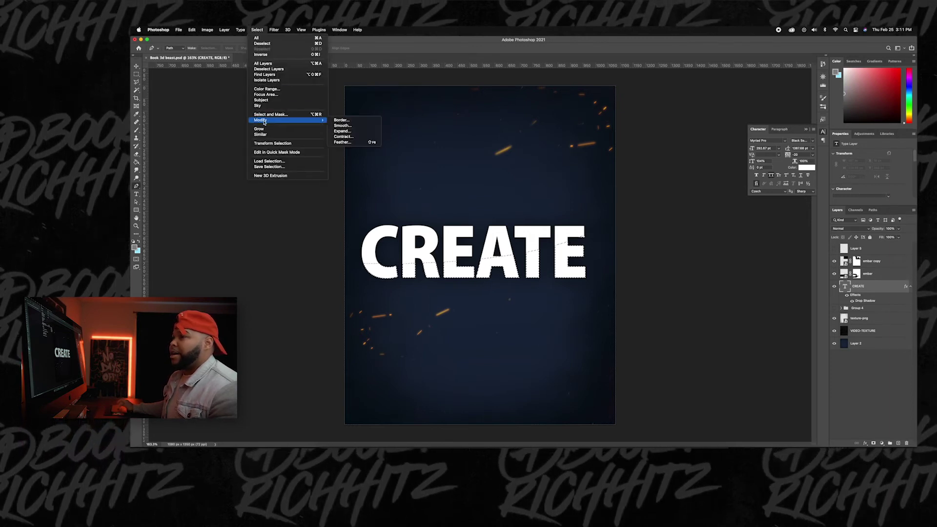
left_click(340, 138)
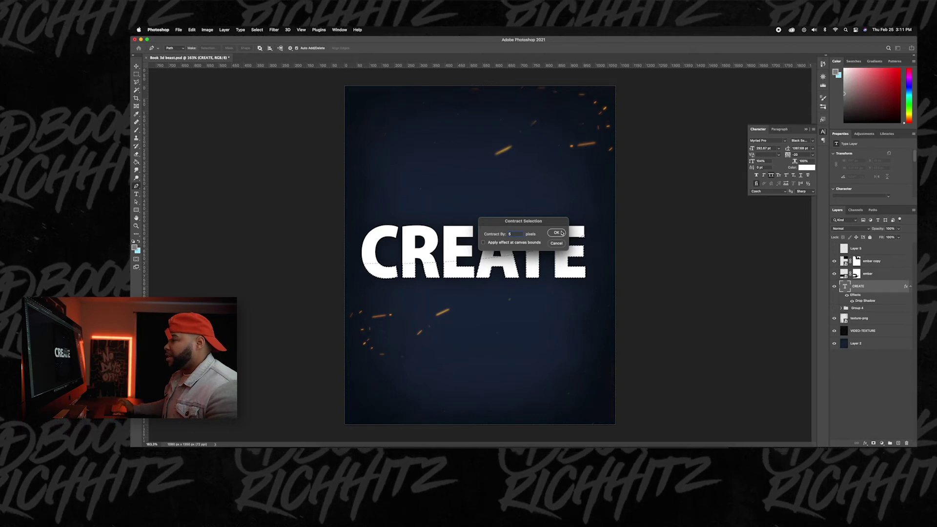
left_click(556, 233)
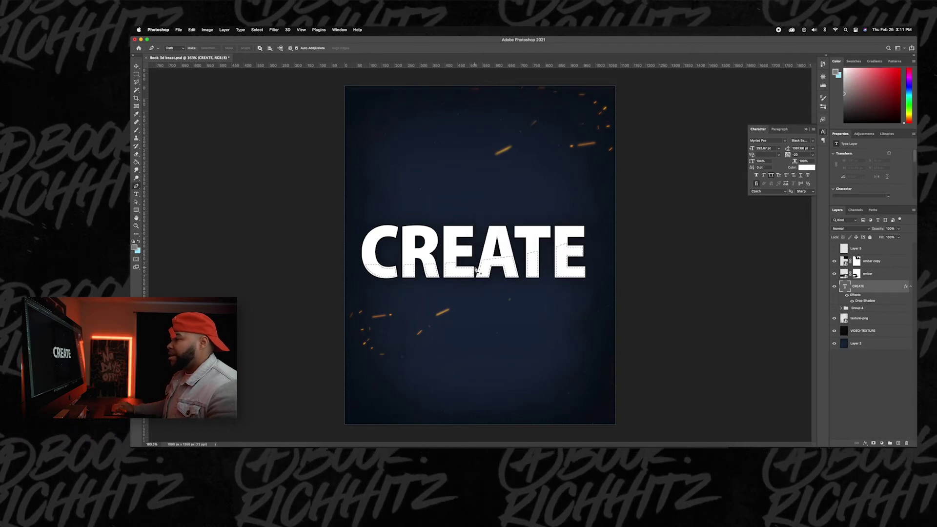
scroll(476, 271, "up", 10)
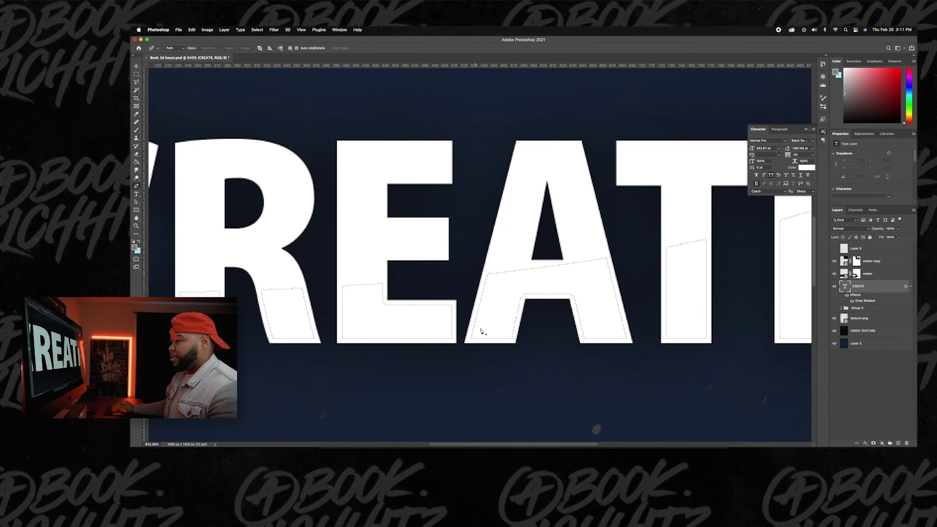
scroll(595, 314, "down", 8)
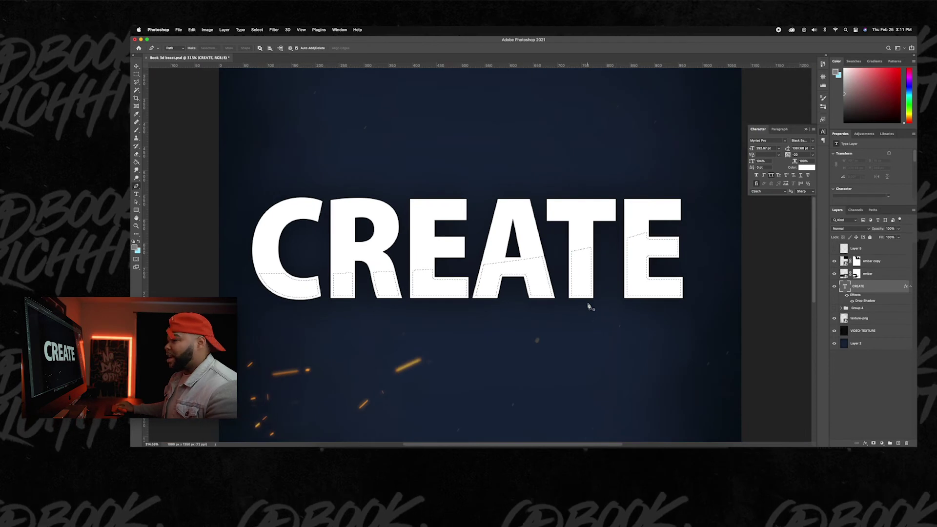
Create a new layer above the CREATE text, paint the selected lower letter parts grey with the Brush, and deselect.
scroll(590, 307, "down", 1)
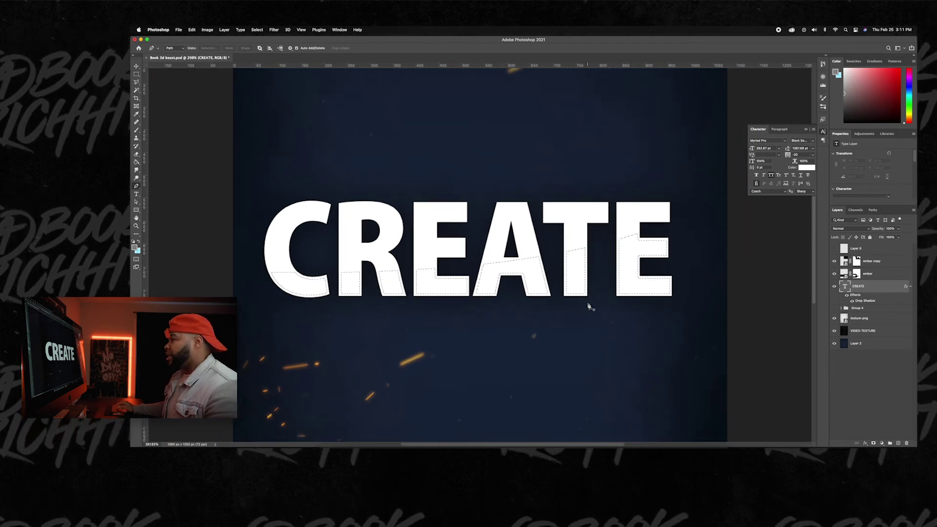
left_click(898, 443)
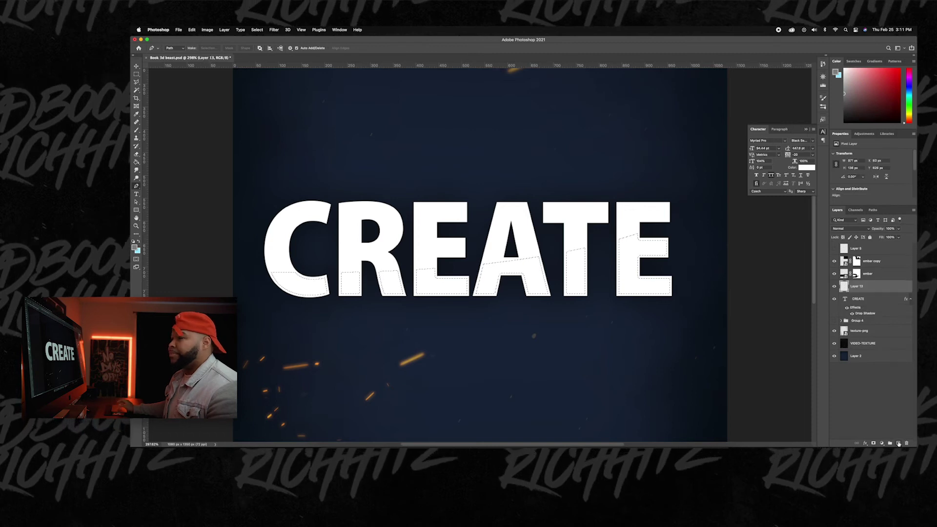
left_click(136, 131)
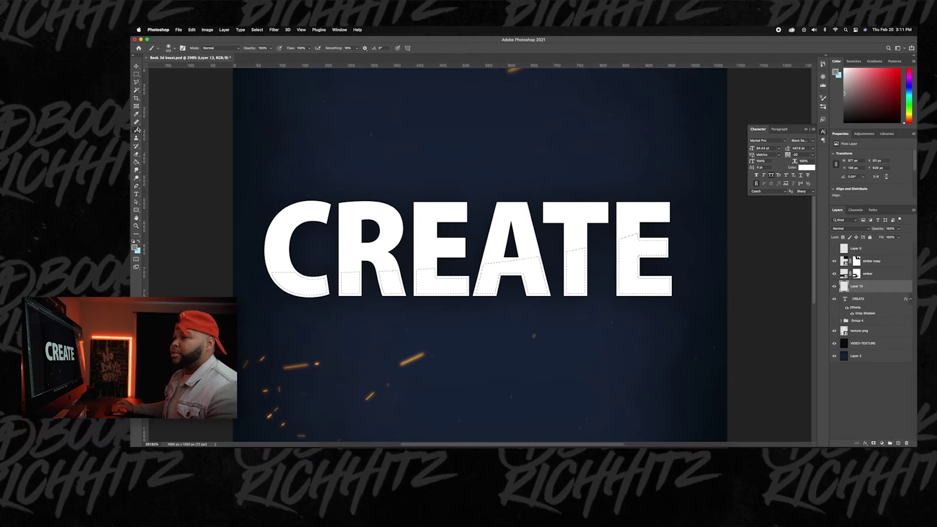
mouse_move(356, 293)
left_mouse_down()
mouse_move(468, 324)
mouse_move(629, 322)
left_mouse_up()
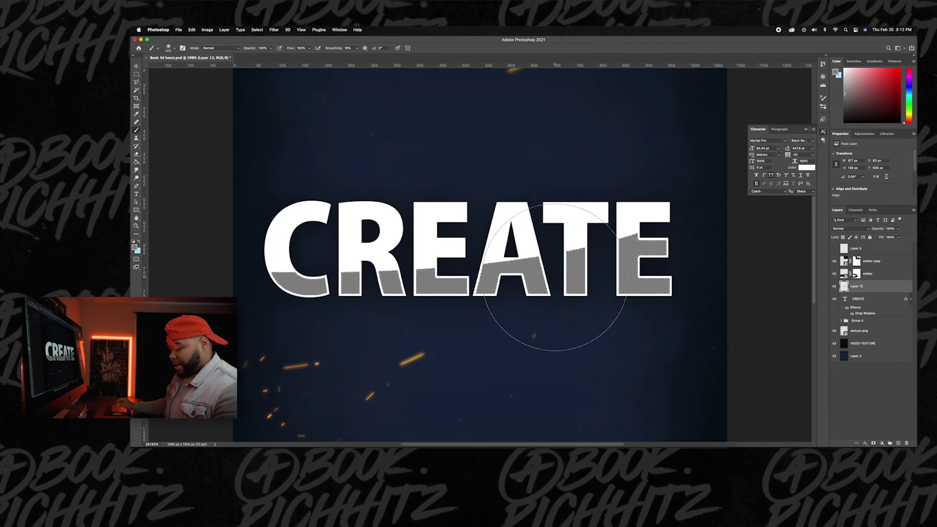
key("cmd+d")
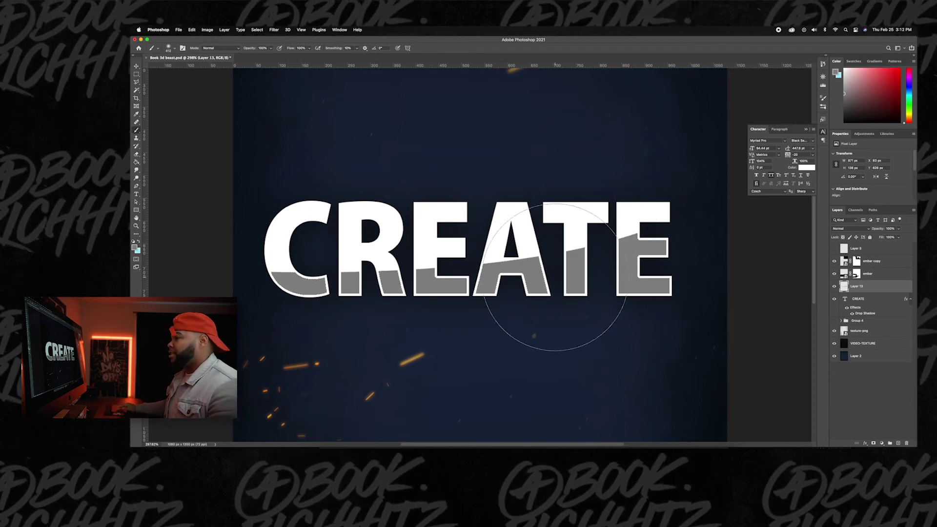
Lower the opacity of the painted layer so the lower letter parts become a light grey shade, and switch to the Move tool.
key("cmd+0")
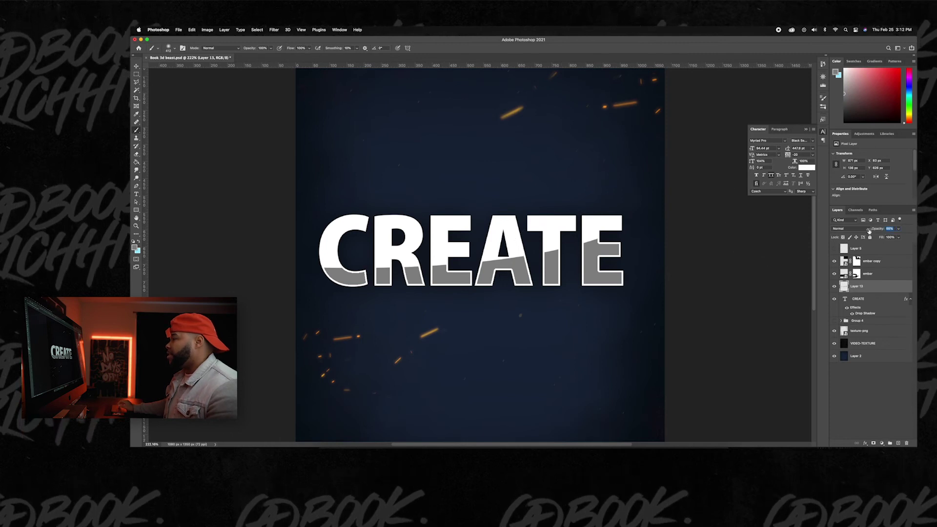
left_click_drag(886, 231, 863, 231)
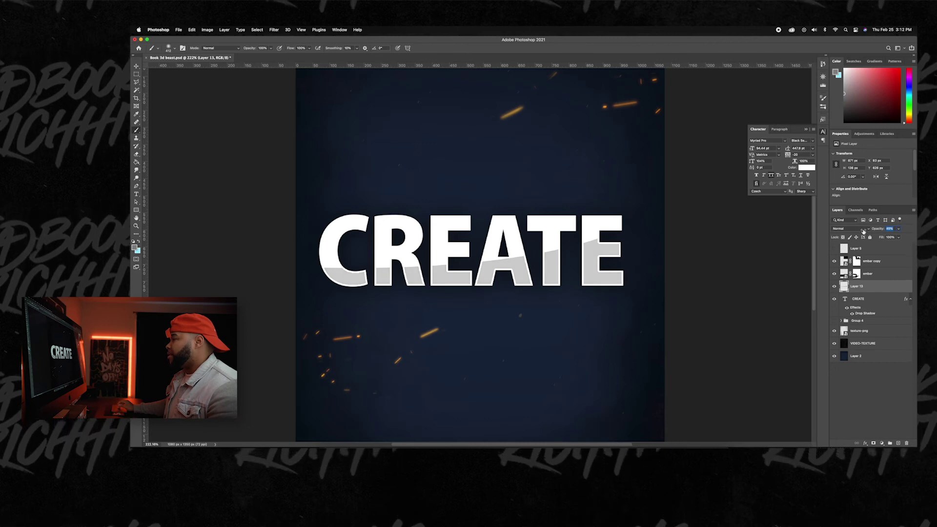
left_click(137, 67)
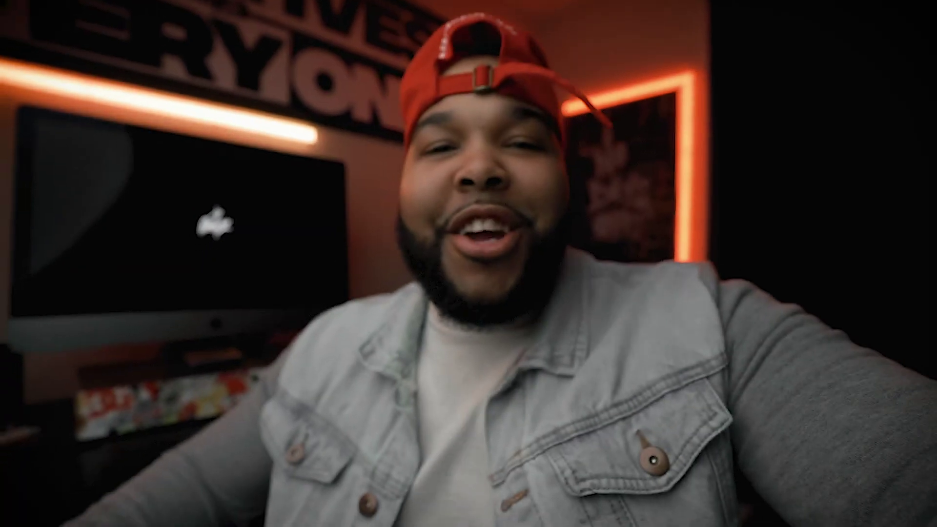